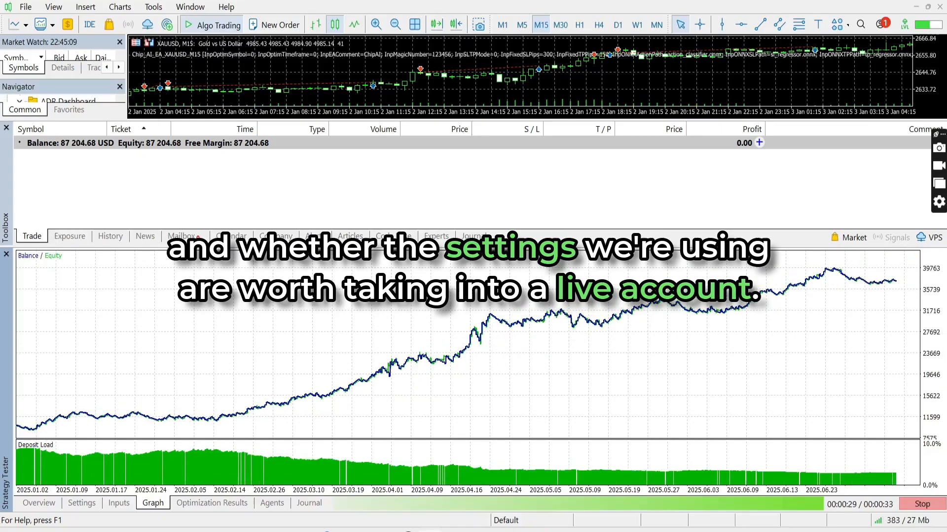
pyautogui.click(599, 97)
pyautogui.hotkey('ctrl', 'F4')
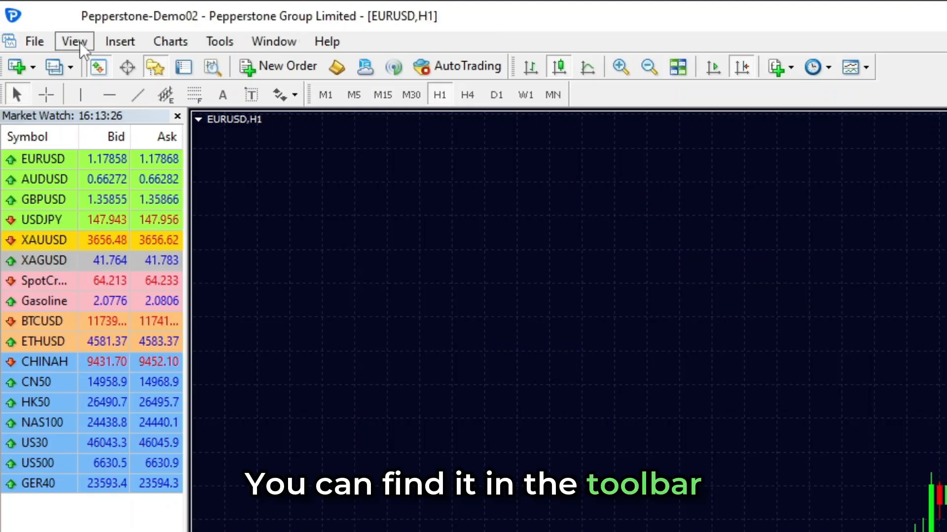
# Open the Strategy Tester.
pyautogui.click(47, 25)
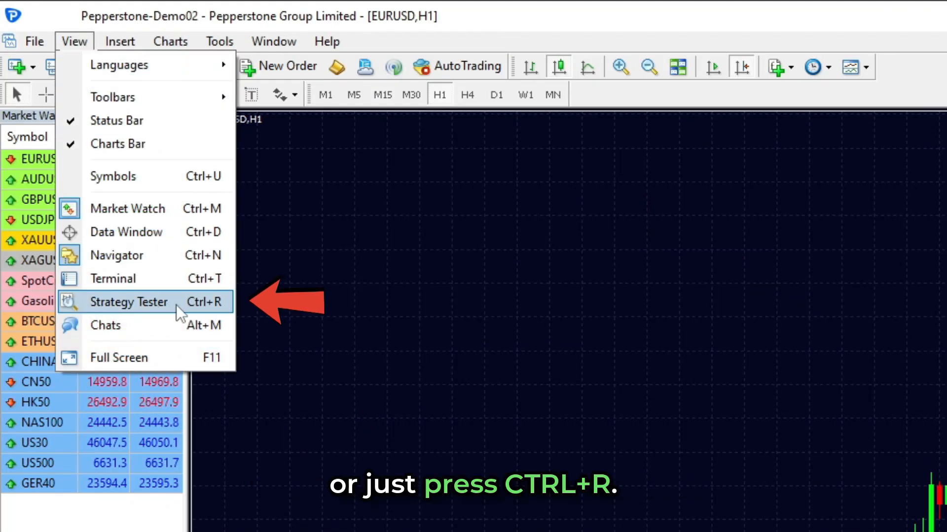
pyautogui.click(79, 42)
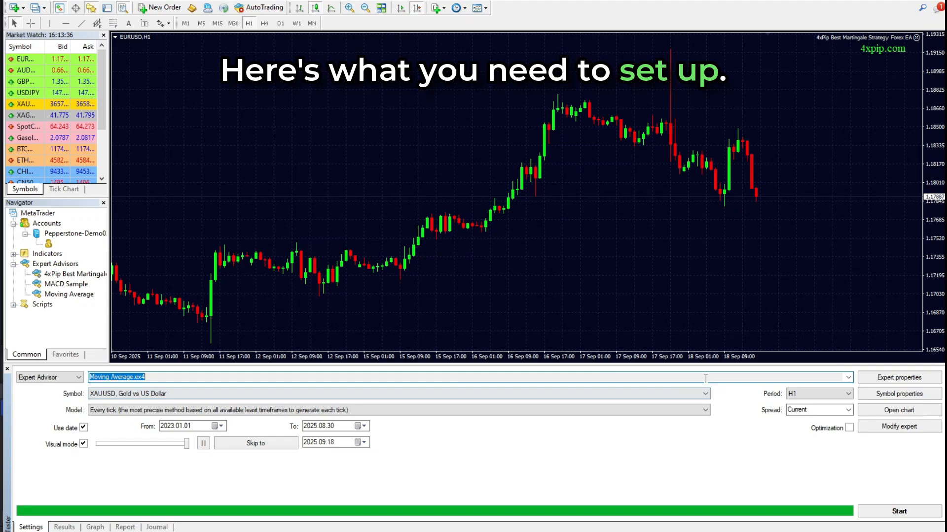
pyautogui.press('Down')
pyautogui.press('Down')
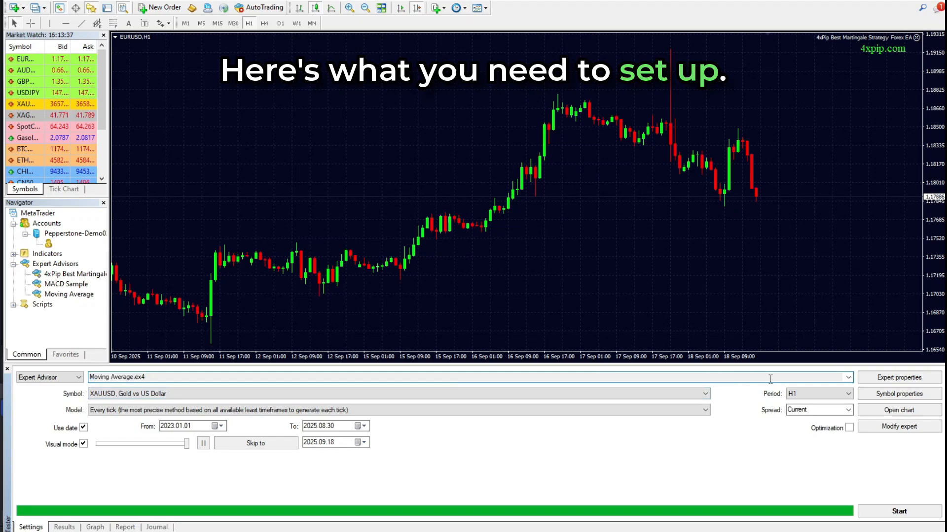
# Choose 4xPip Best Martingale Strategy Forex EA.ex4 as the expert advisor and EURUSD, Euro vs US Dollar as the test symbol.
pyautogui.click(448, 375)
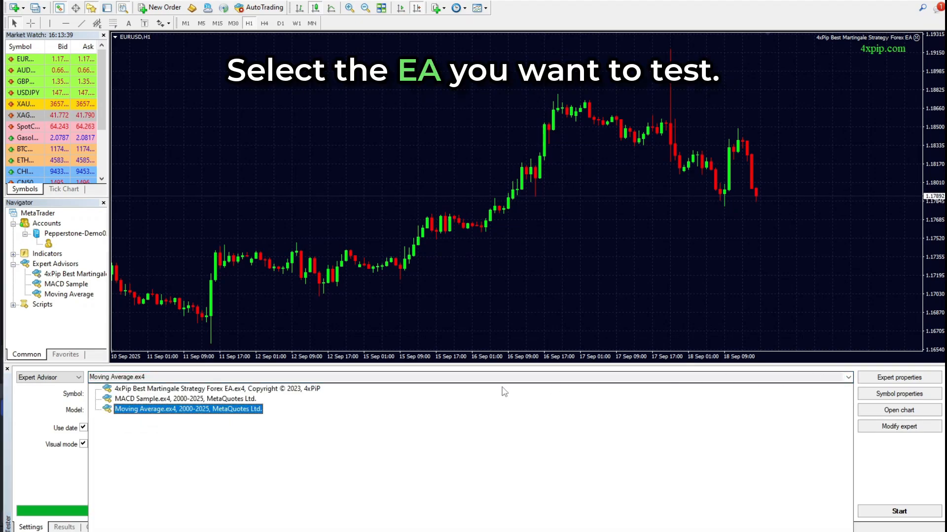
pyautogui.click(180, 390)
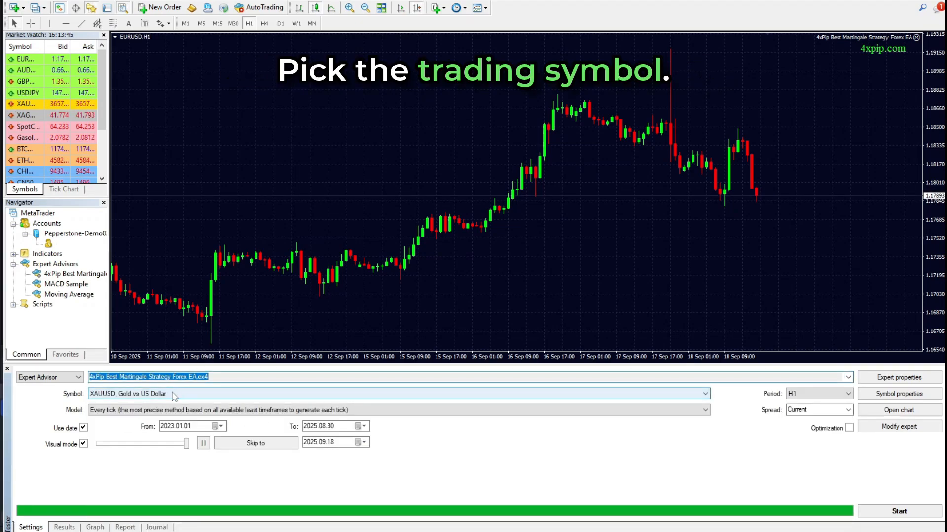
pyautogui.click(111, 395)
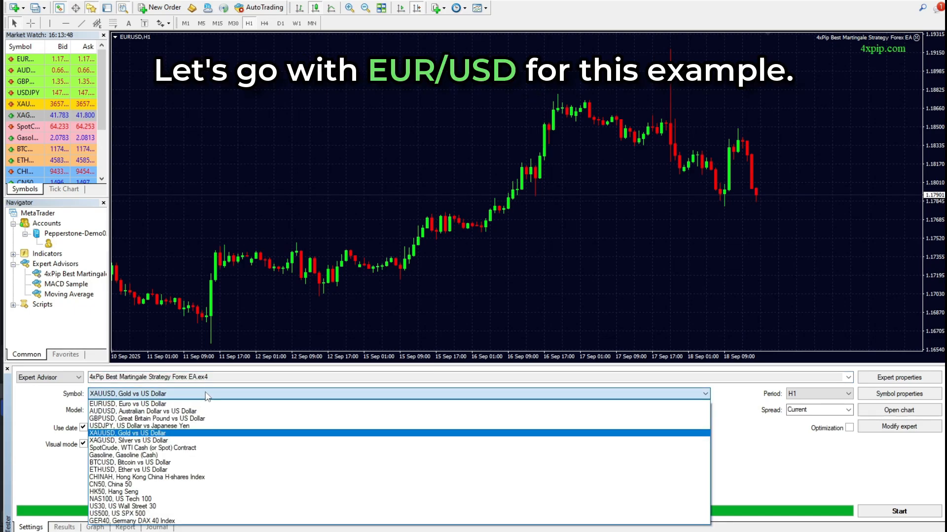
pyautogui.click(217, 404)
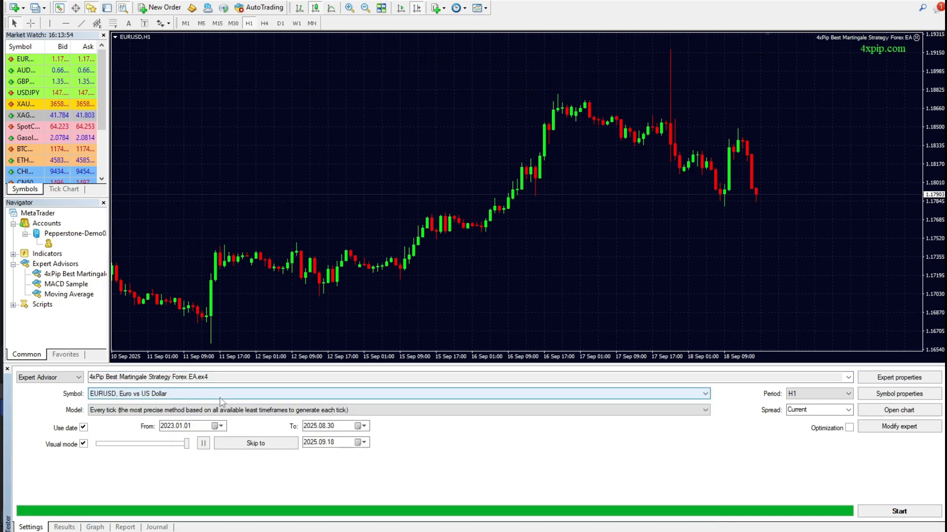
# Configure the backtest to use the Open prices only model on the H1 period with the Current spread.
pyautogui.click(655, 411)
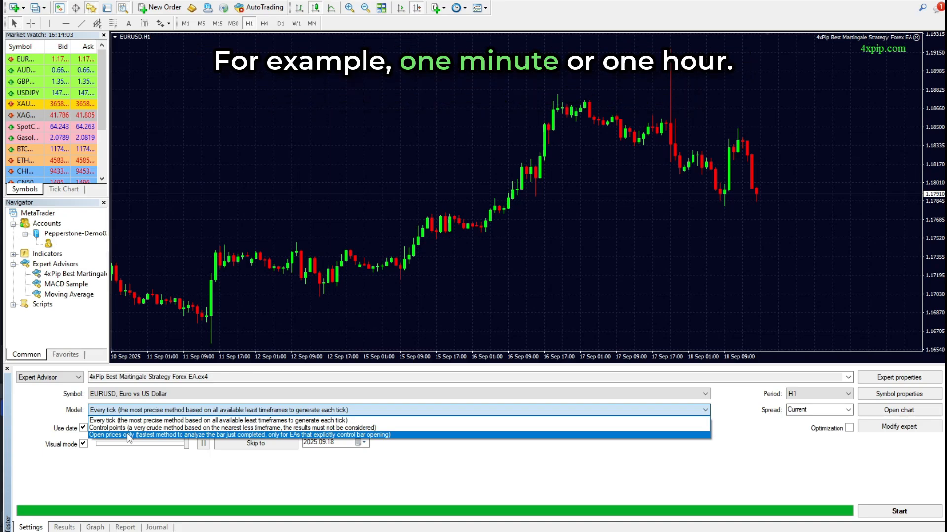
pyautogui.click(128, 436)
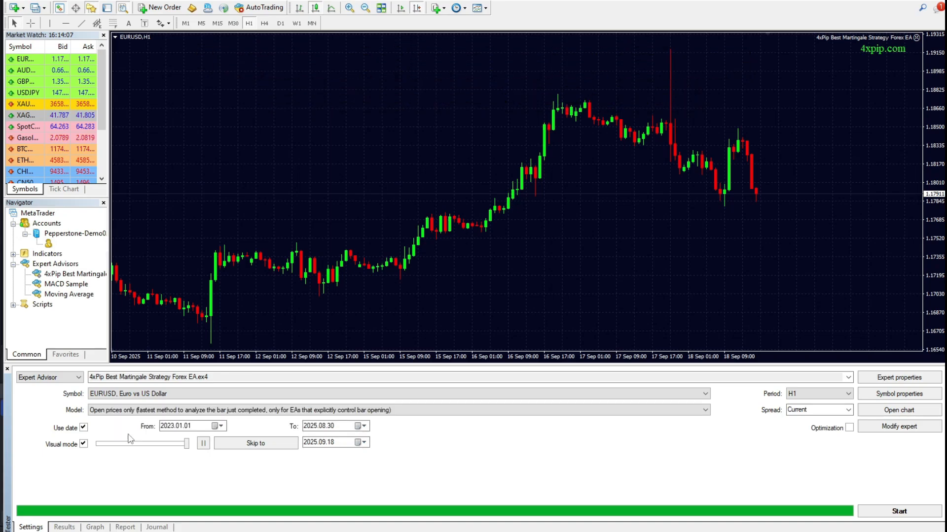
pyautogui.click(849, 395)
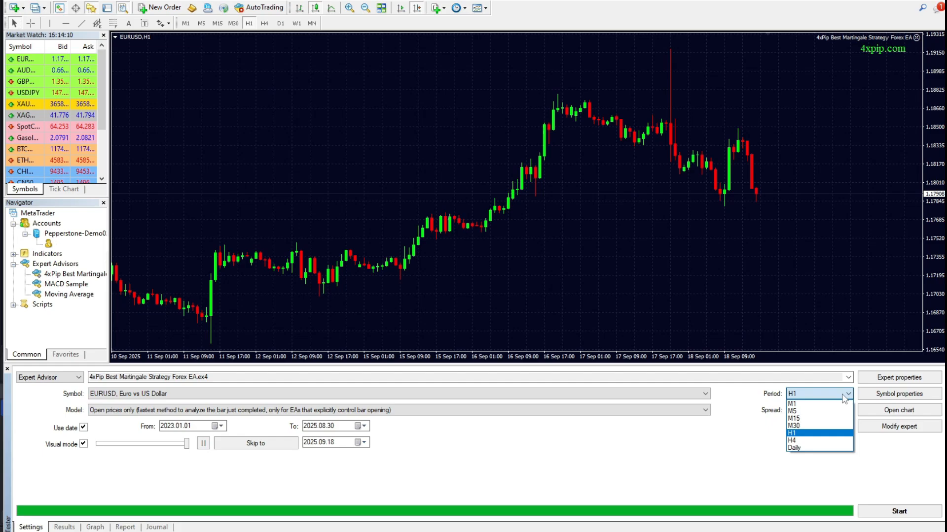
pyautogui.click(819, 434)
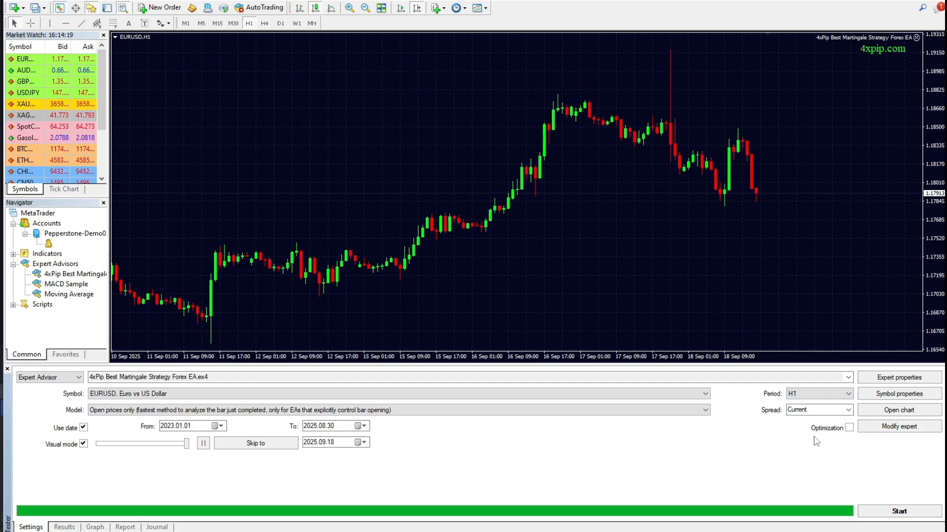
pyautogui.click(848, 411)
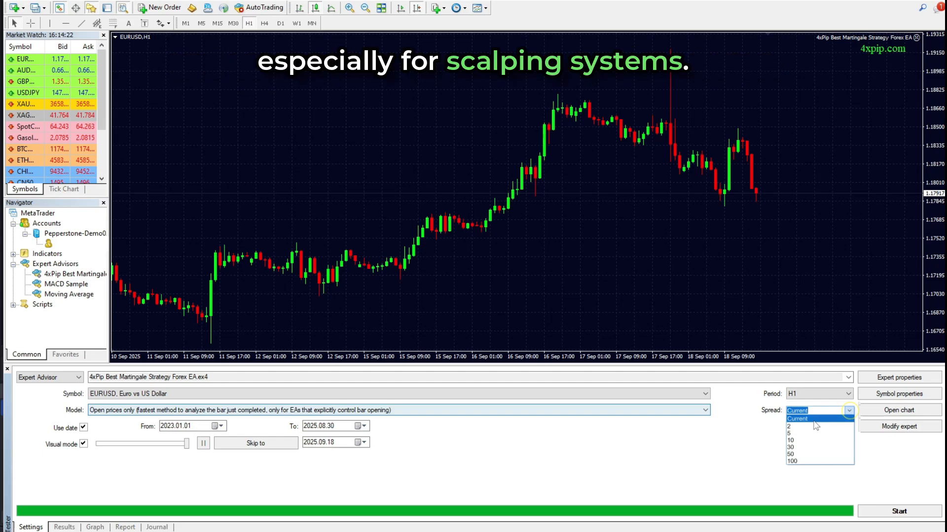
pyautogui.click(815, 420)
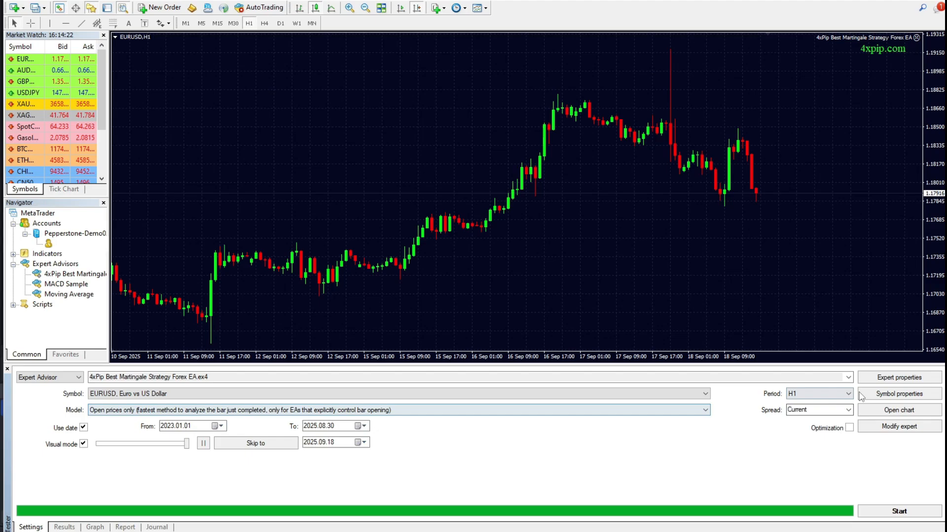
# Review the expert advisor's input parameters, such as lot size, slippage and profit settings, and accept them as they are.
pyautogui.click(883, 378)
pyautogui.click(282, 149)
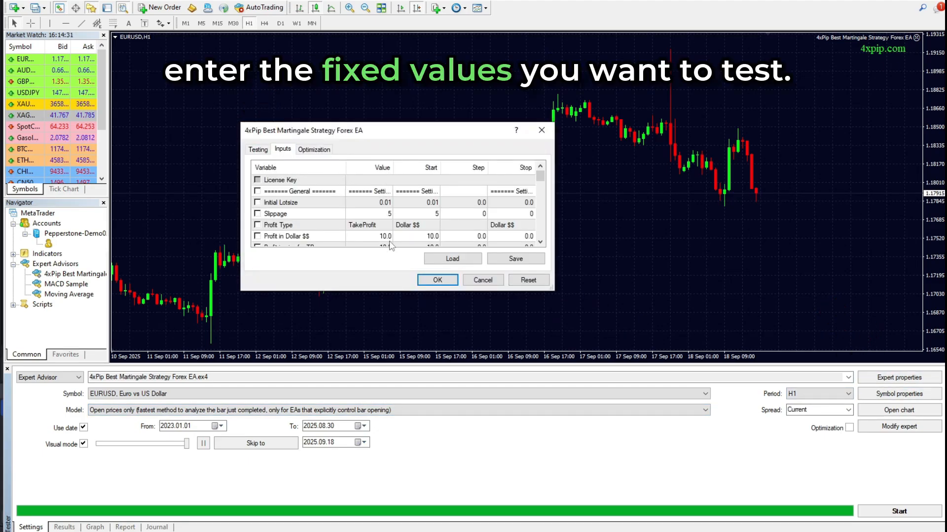
pyautogui.scroll(-1, 389, 246)
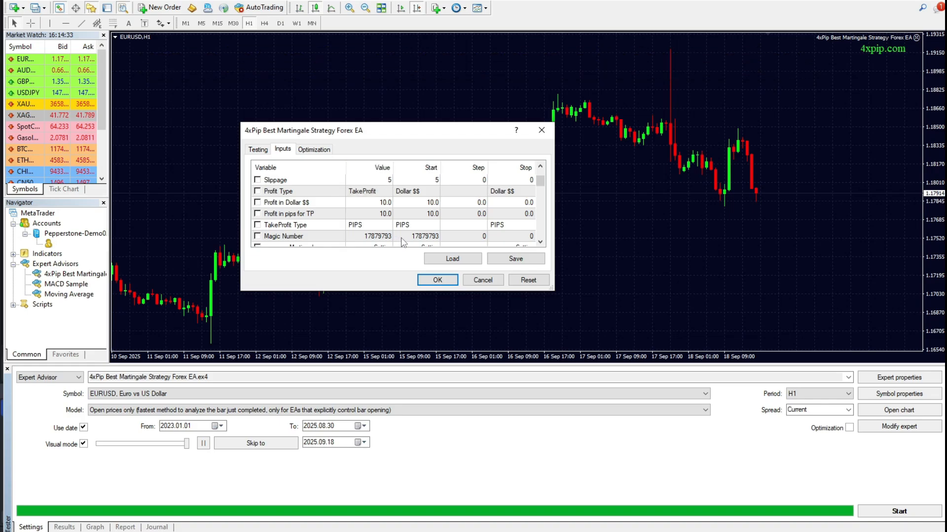
pyautogui.scroll(-2, 395, 241)
pyautogui.scroll(2, 392, 241)
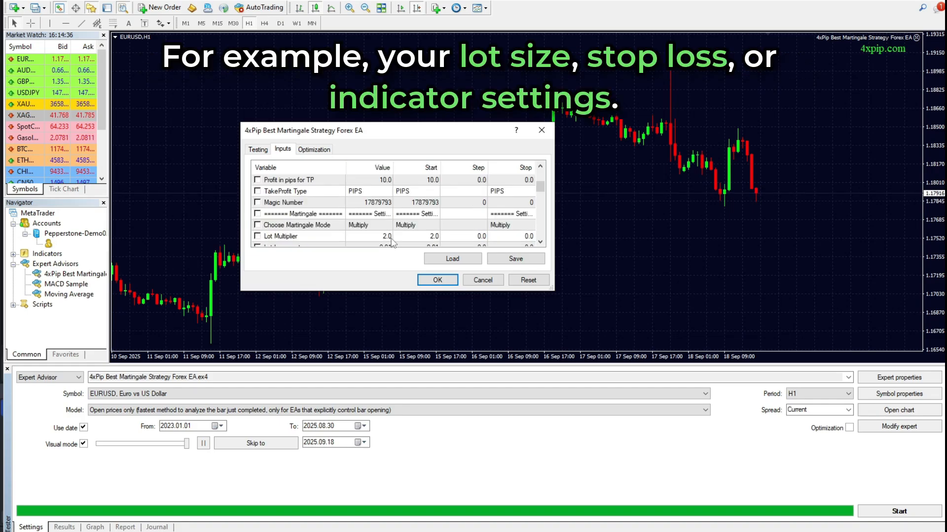
pyautogui.click(430, 280)
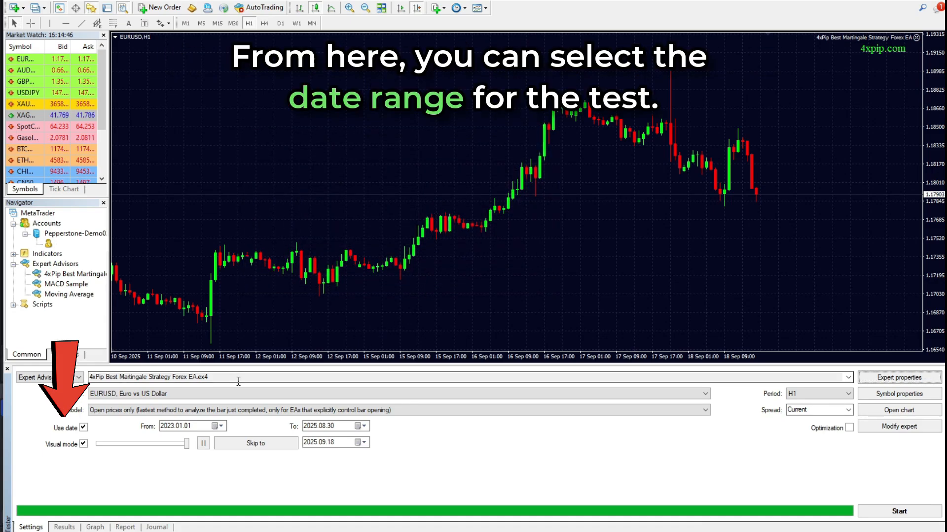
# Check the start and end date calendars of the backtest's date range without changing either date.
pyautogui.click(221, 426)
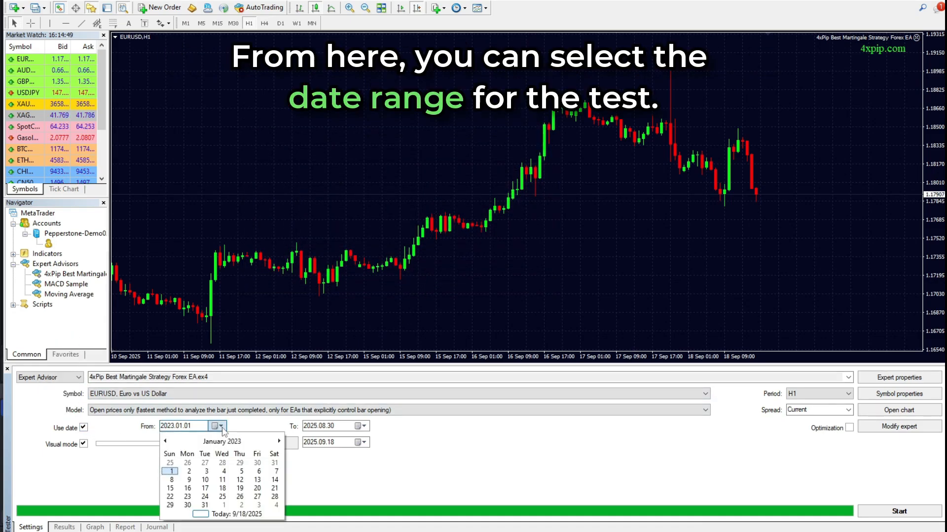
pyautogui.click(279, 442)
pyautogui.click(166, 441)
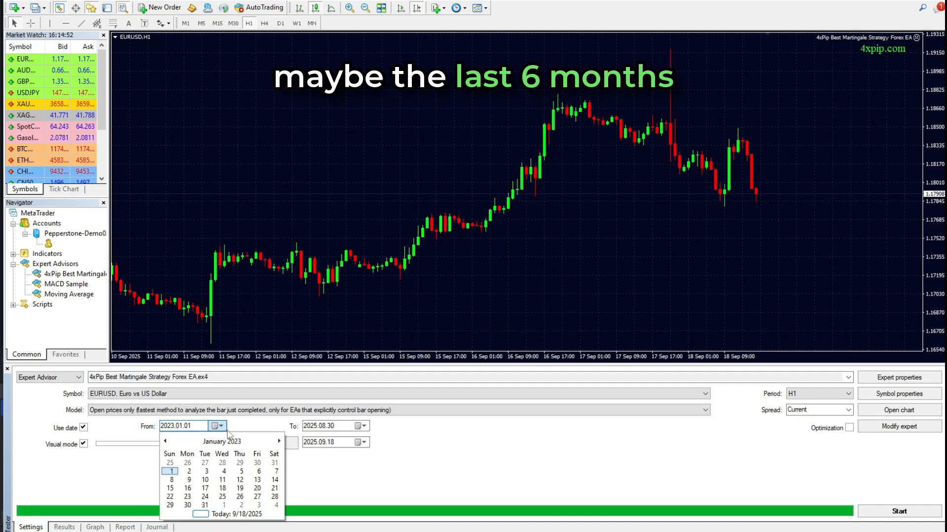
pyautogui.click(246, 430)
pyautogui.click(363, 426)
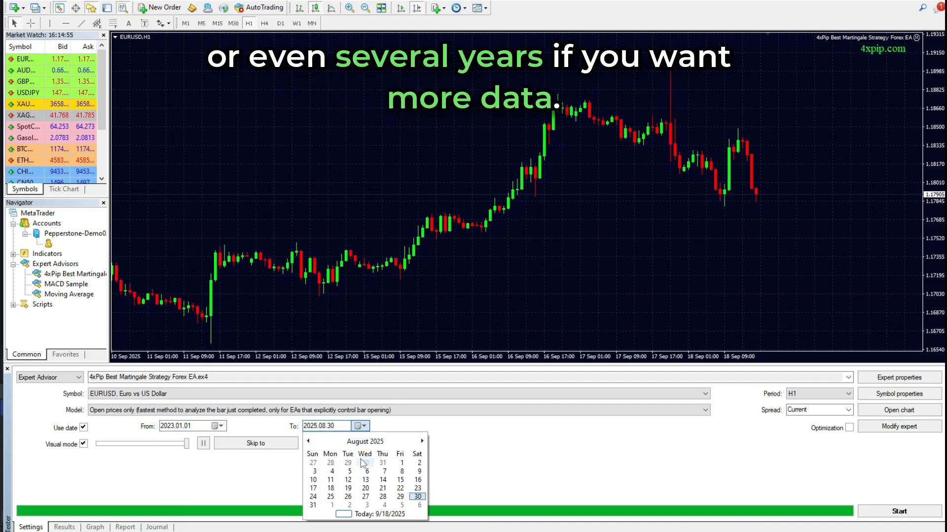
pyautogui.click(364, 427)
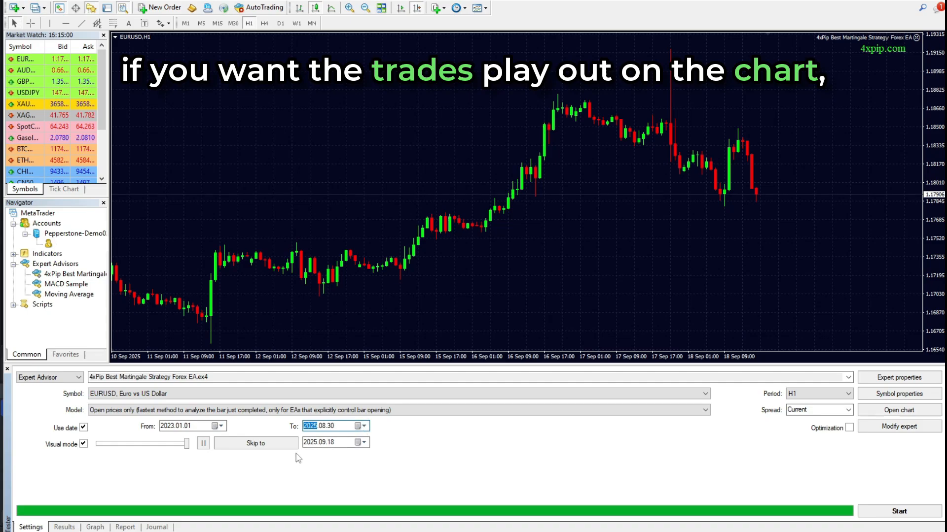
# Toggle the backtest's visual mode off and back on.
pyautogui.click(84, 445)
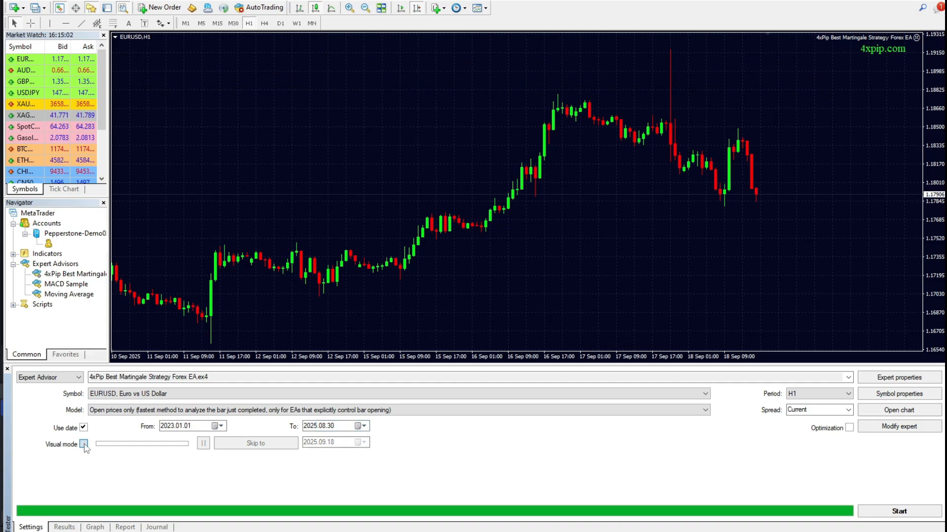
pyautogui.click(85, 445)
pyautogui.click(84, 445)
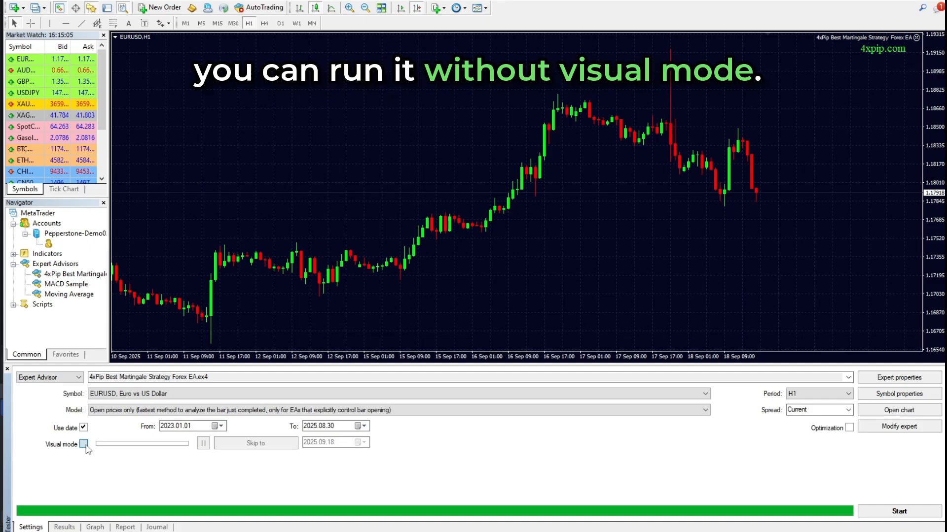
pyautogui.click(85, 445)
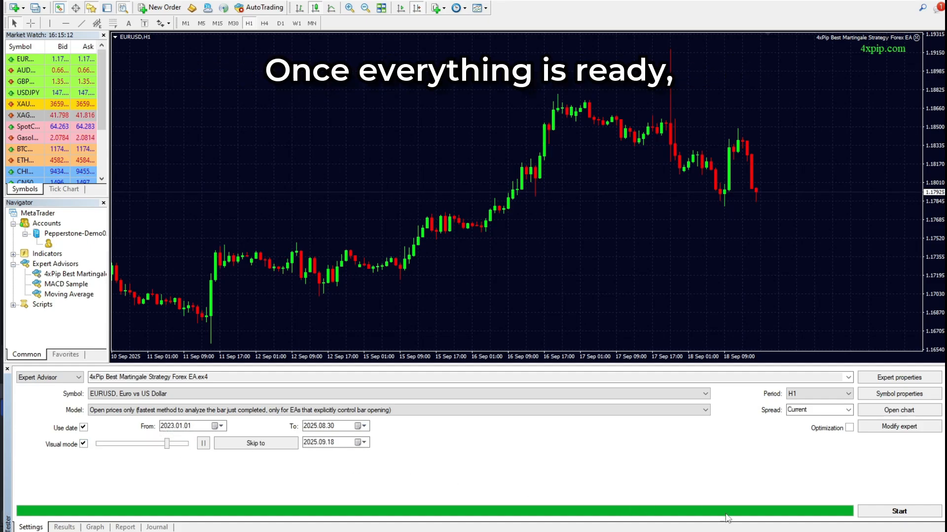
# Start the visual backtest and slow its playback speed to 18.
pyautogui.click(882, 511)
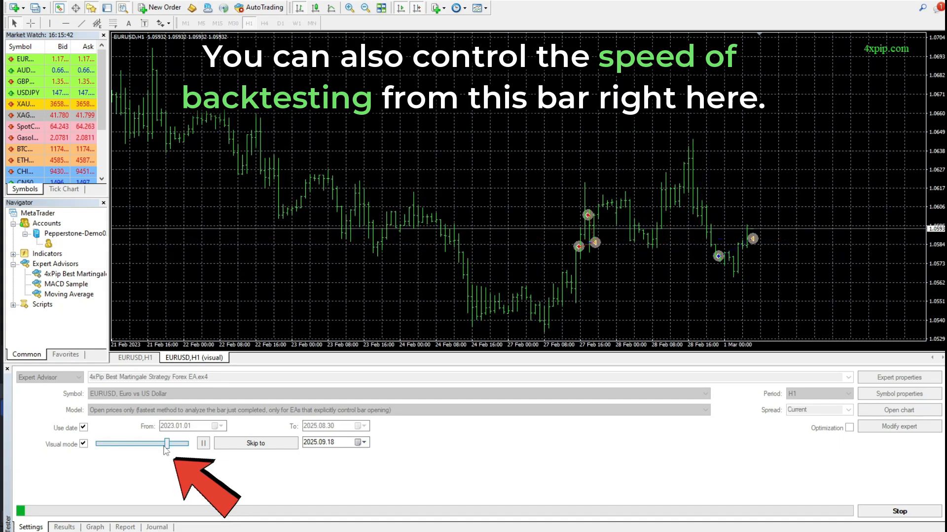
pyautogui.moveTo(165, 447)
pyautogui.mouseDown()
pyautogui.moveTo(184, 449)
pyautogui.moveTo(149, 450)
pyautogui.mouseUp()
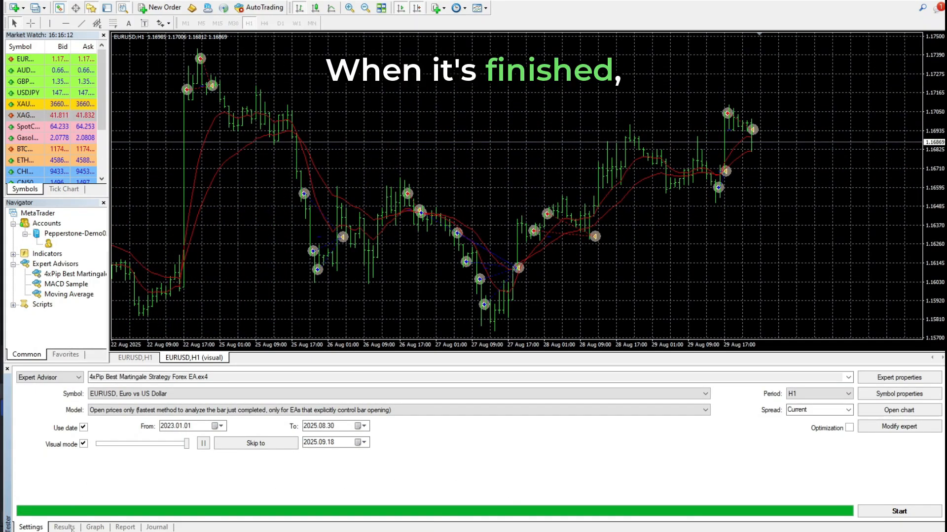
# Examine the backtest's trade results, balance graph and summary report.
pyautogui.click(72, 529)
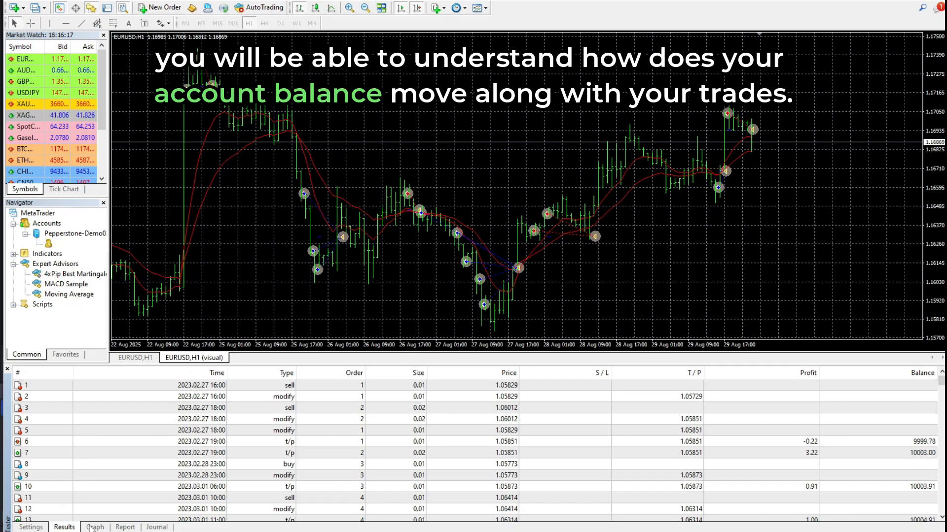
pyautogui.click(94, 527)
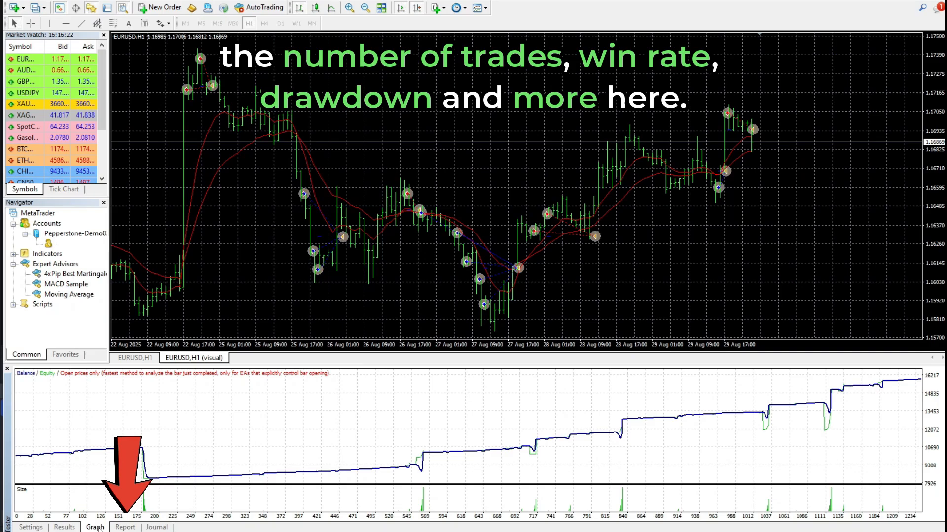
pyautogui.click(125, 527)
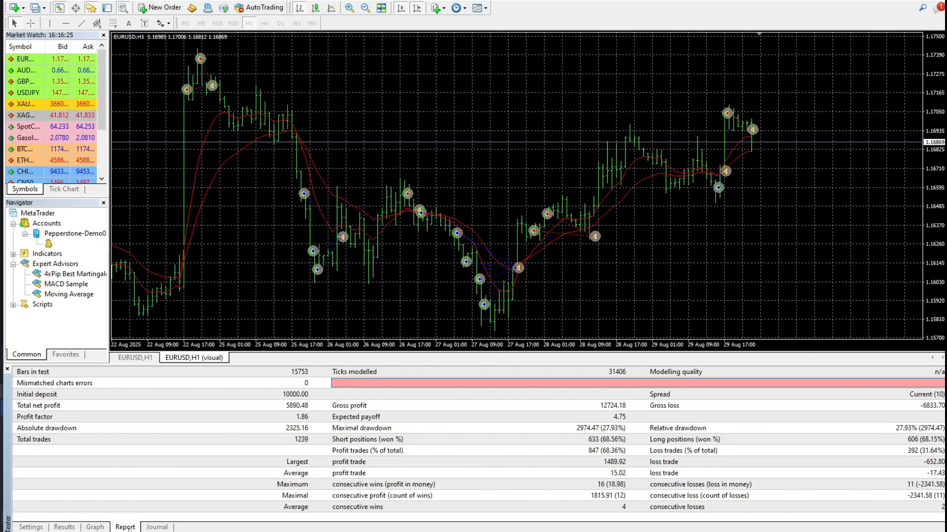